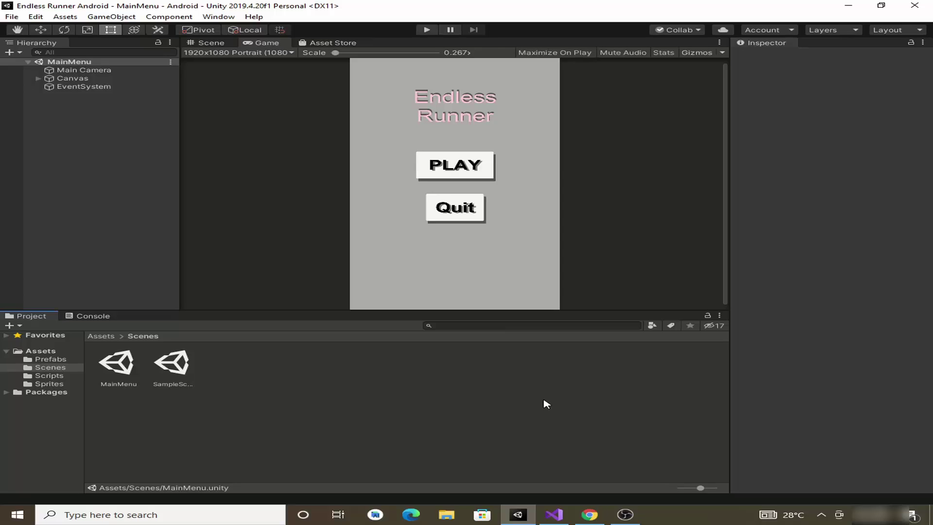
Switch from the Unity editor to Chrome's Google results for 'bfxr download'.
click(589, 514)
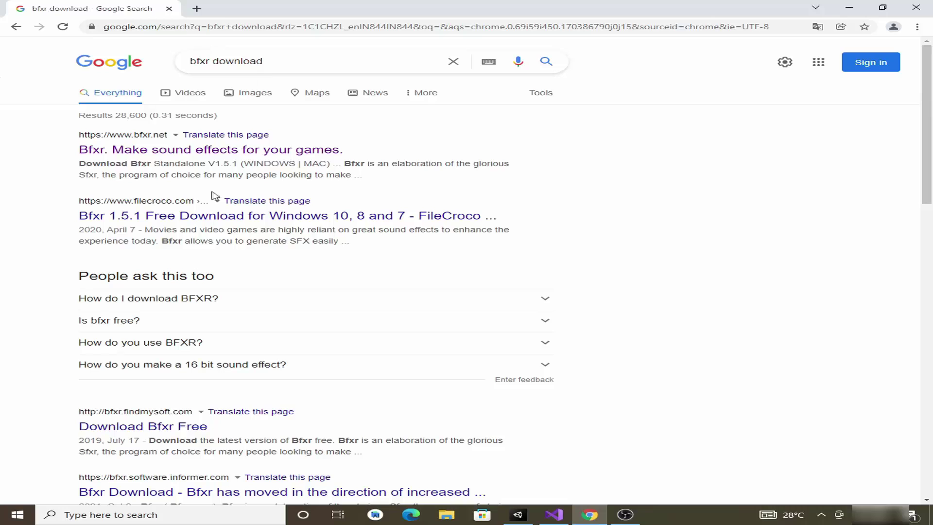
On bfxr.net, start the Windows Bfxr download, cancel it, and minimize Chrome.
click(144, 153)
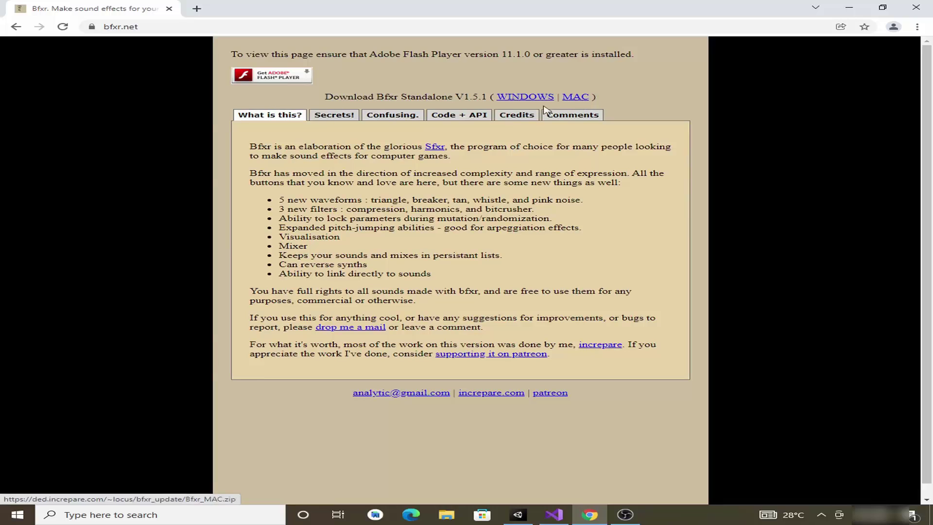
click(516, 96)
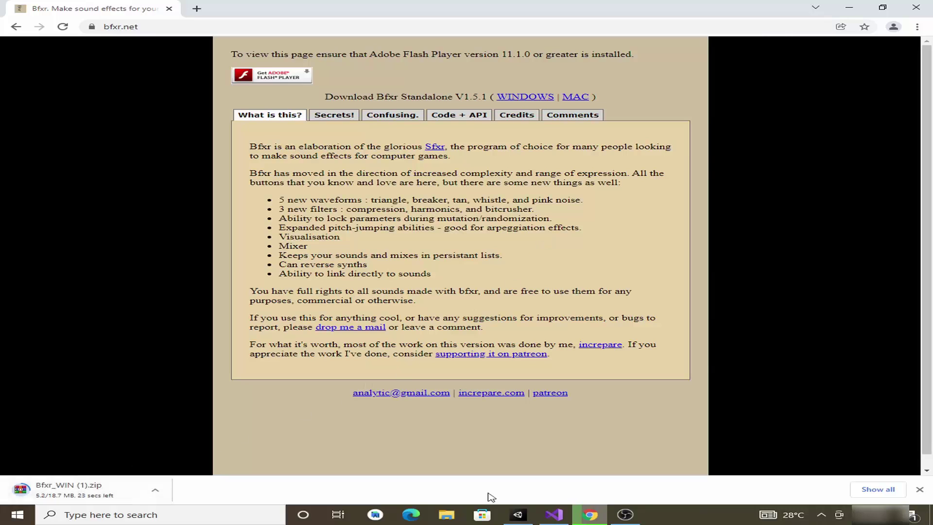
click(155, 490)
click(160, 472)
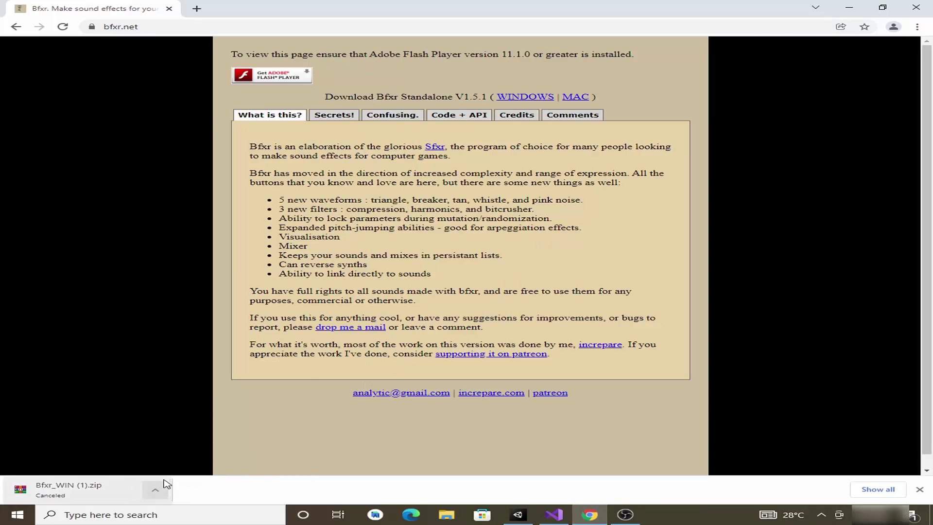
click(920, 489)
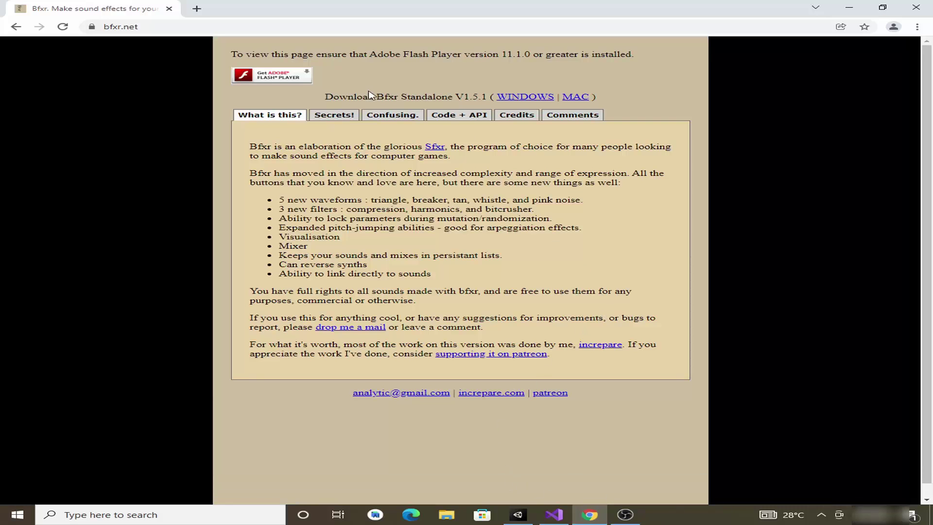
click(848, 7)
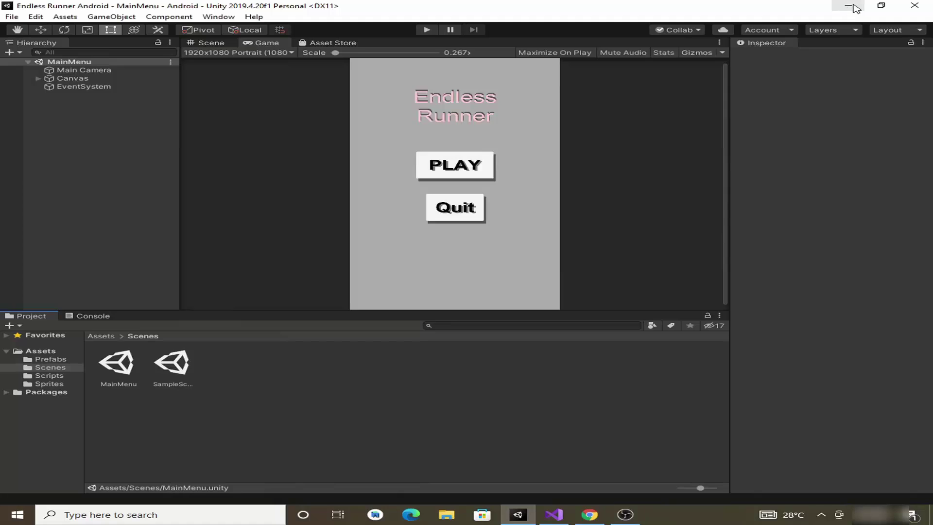
Launch Bfxr from its desktop shortcut and move its window up toward the screen centre.
click(850, 7)
click(526, 227)
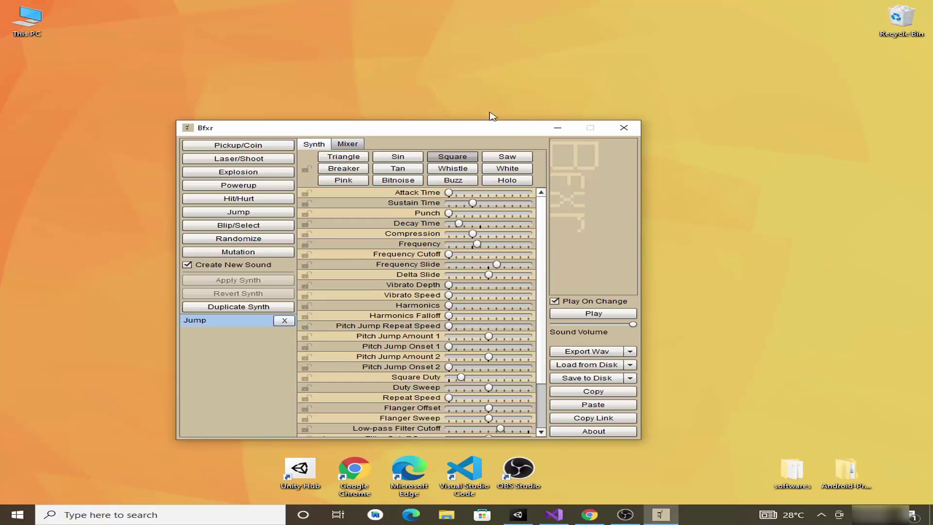
drag(451, 130, 483, 119)
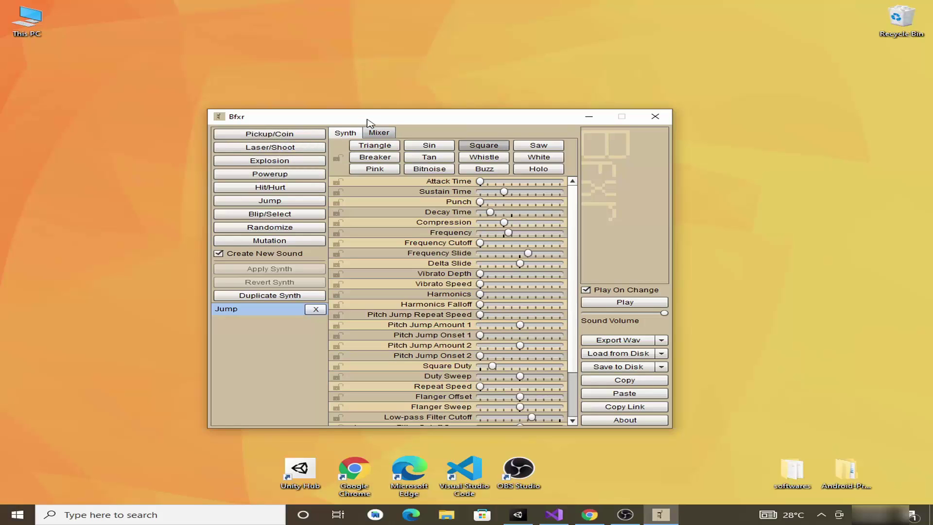
drag(367, 121, 370, 102)
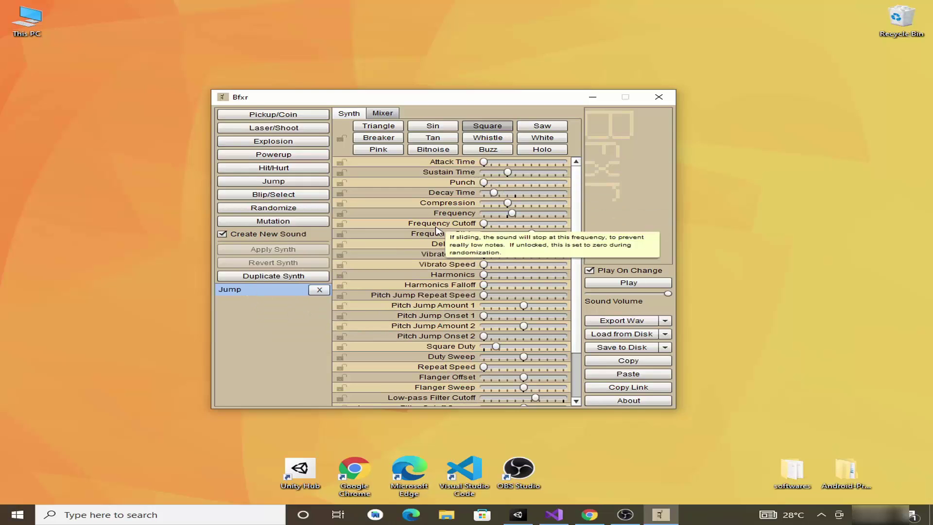
key(XF86AudioMute)
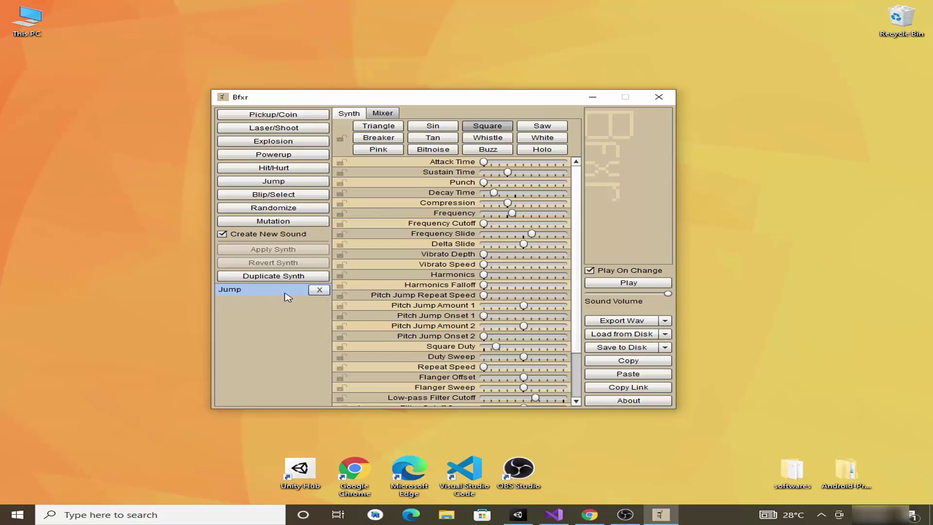
click(294, 186)
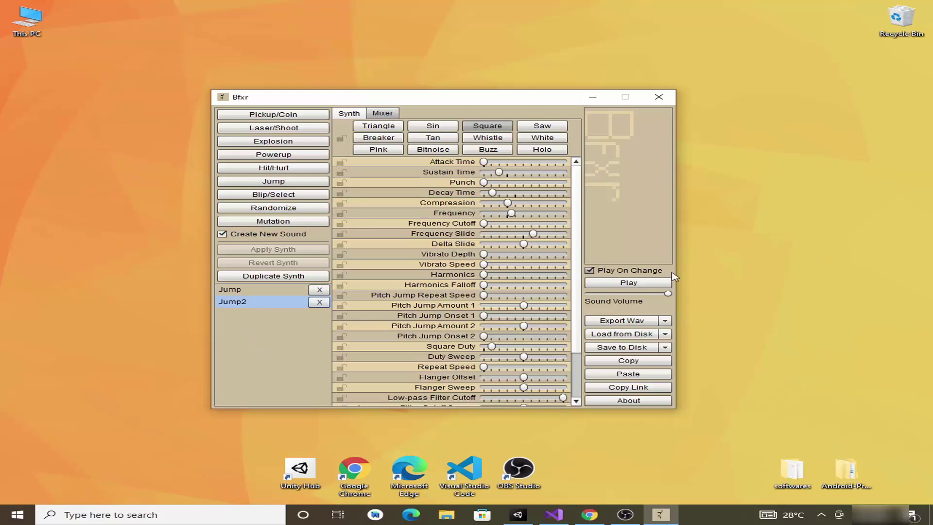
click(615, 285)
scroll(503, 243, down, 2)
scroll(493, 236, up, 2)
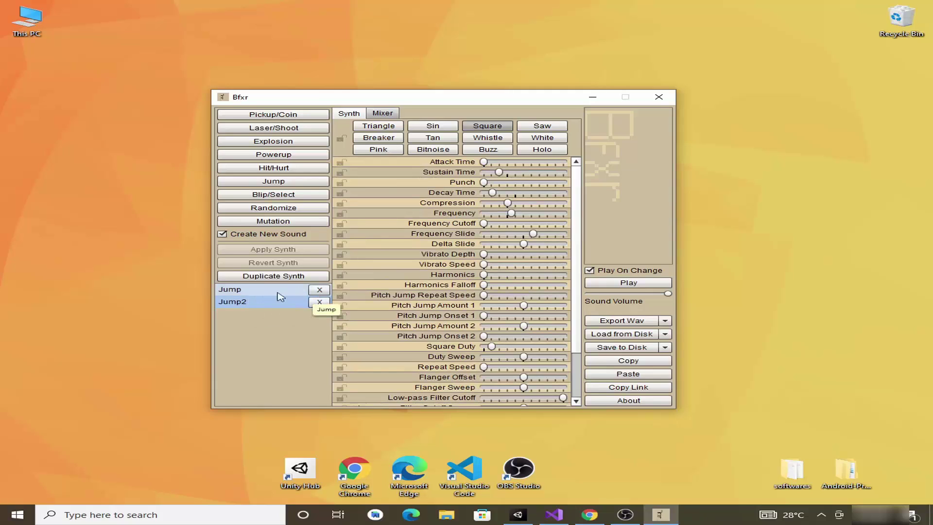
click(318, 303)
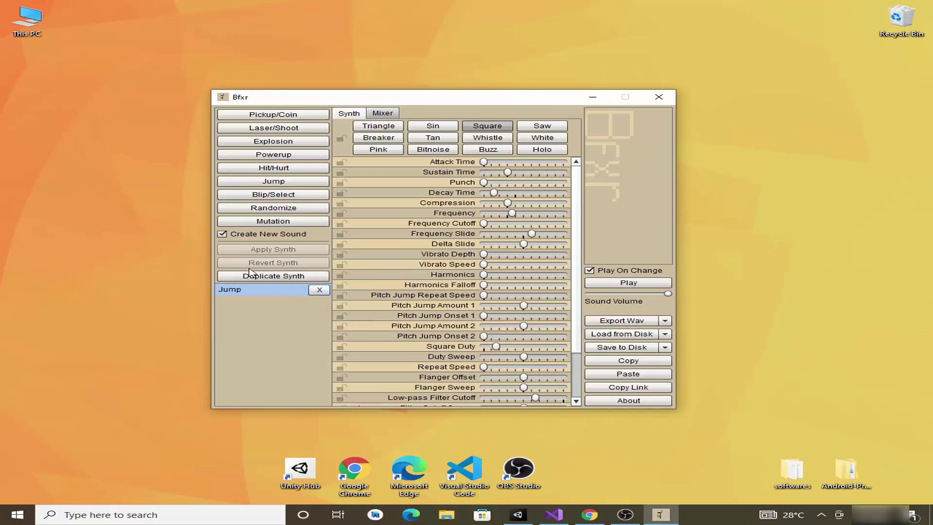
Export the Jump sound as a WAV named Jump to the Desktop, then shift Bfxr right.
click(651, 334)
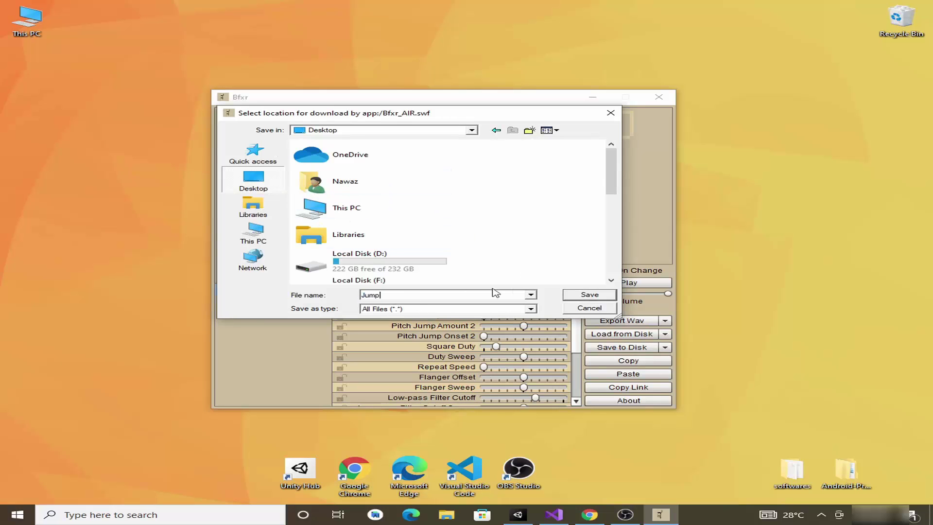
click(588, 296)
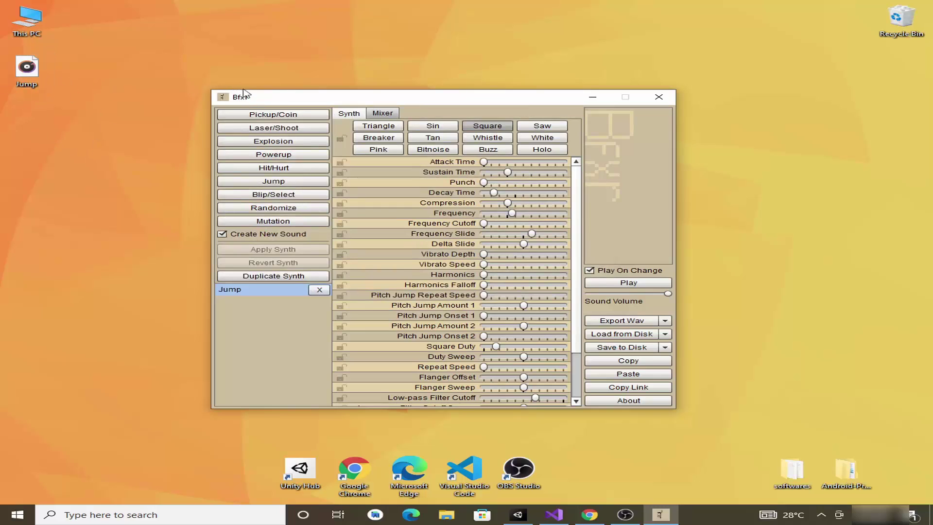
drag(265, 104, 296, 102)
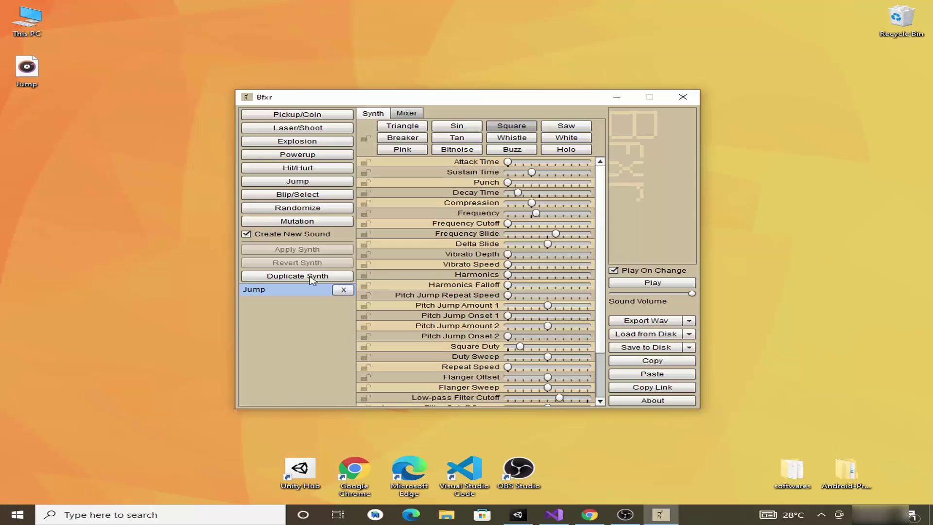
drag(522, 91, 531, 82)
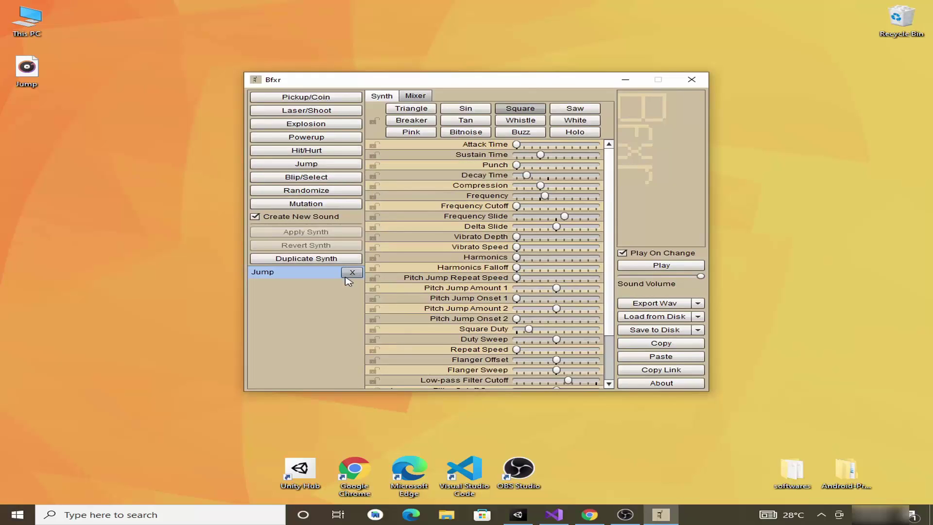
Generate and preview a Hit_Hurt sound, remove Jump, and export Hit_Hurt WAV to the desktop.
click(306, 150)
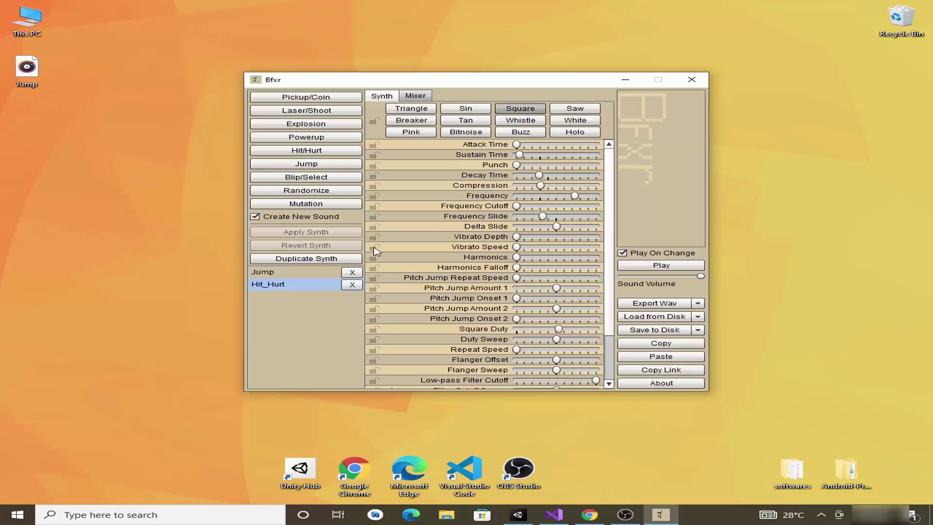
click(669, 264)
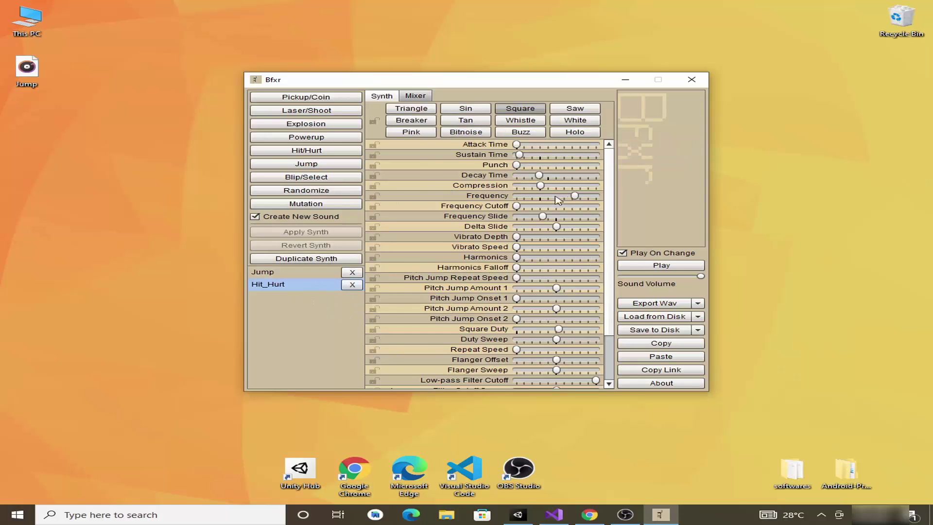
click(352, 276)
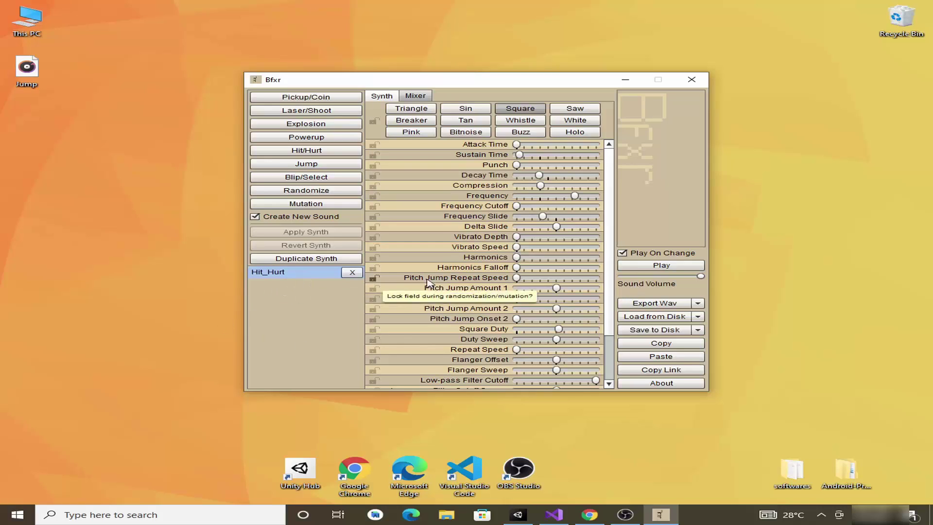
click(646, 303)
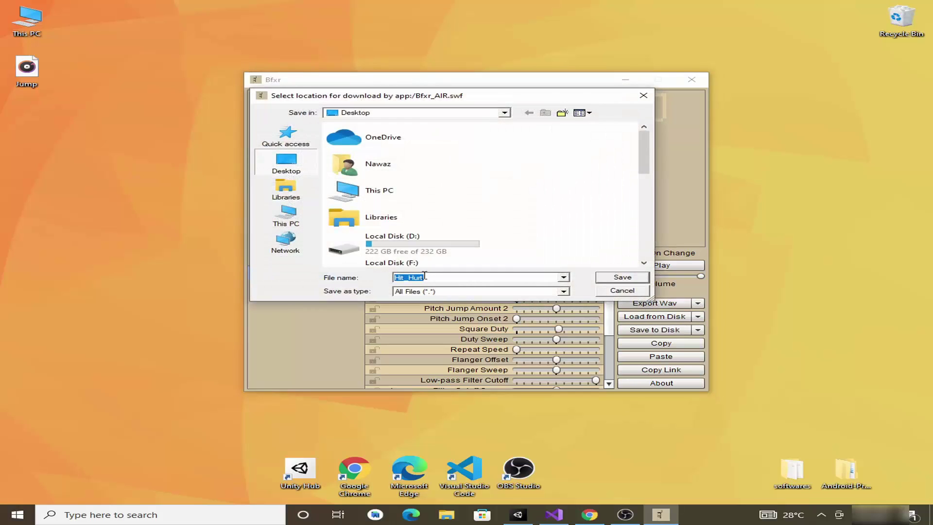
click(616, 277)
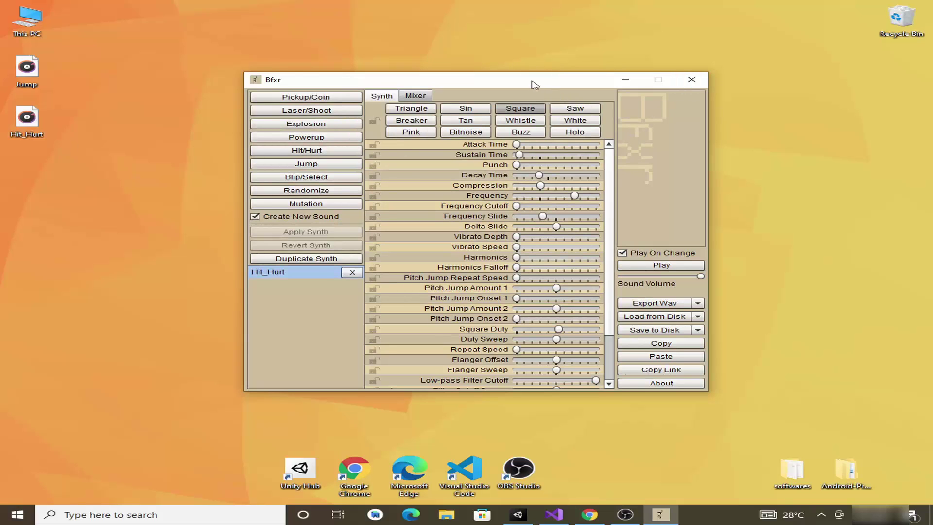
Move the Bfxr window toward the lower left, then close Bfxr.
drag(534, 85, 481, 133)
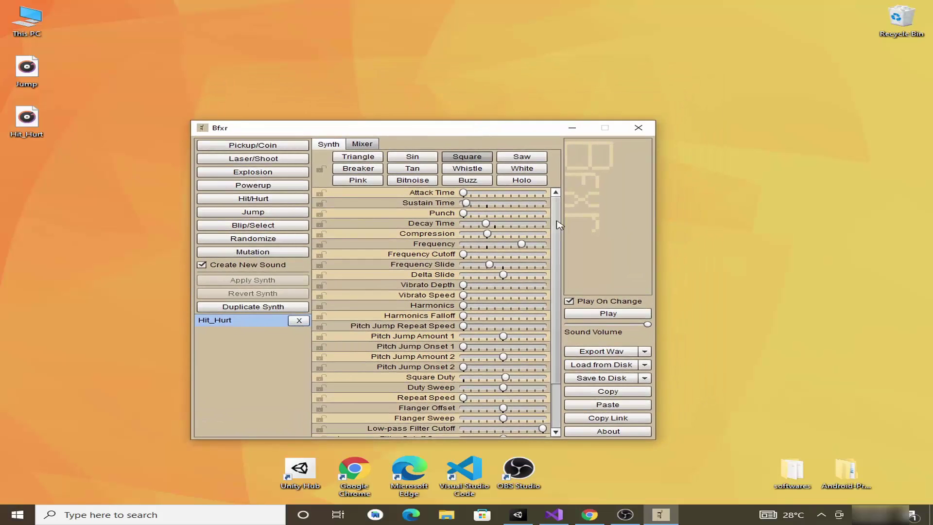
scroll(516, 324, down, 2)
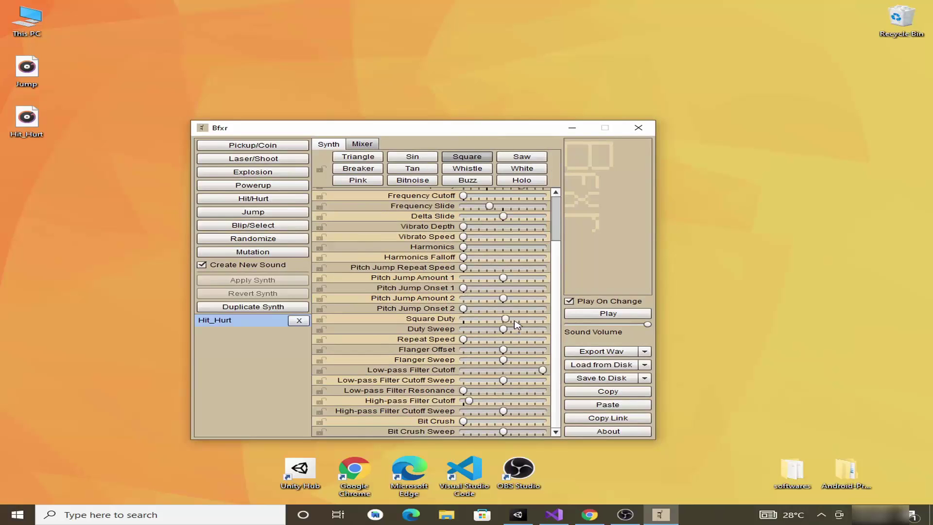
scroll(516, 319, up, 2)
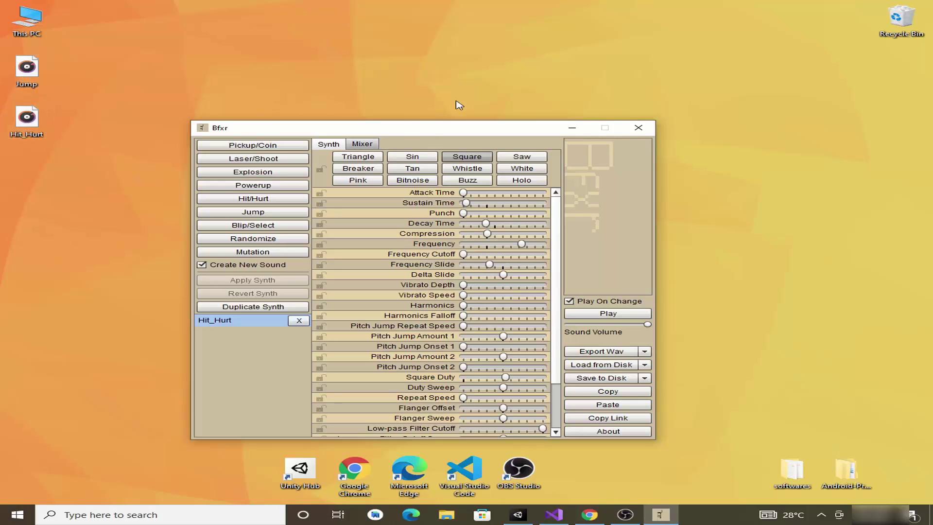
click(637, 128)
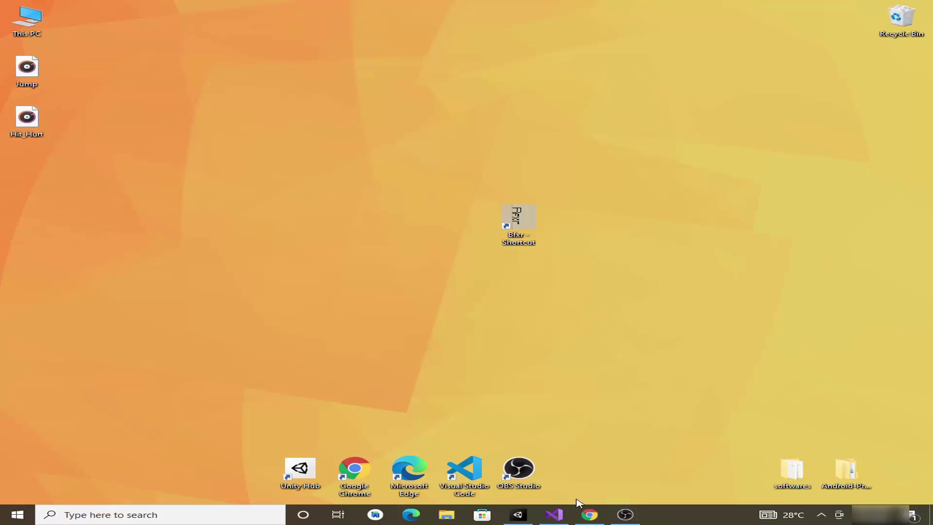
Create and open a Sounds folder inside Assets, then minimize Unity.
click(528, 514)
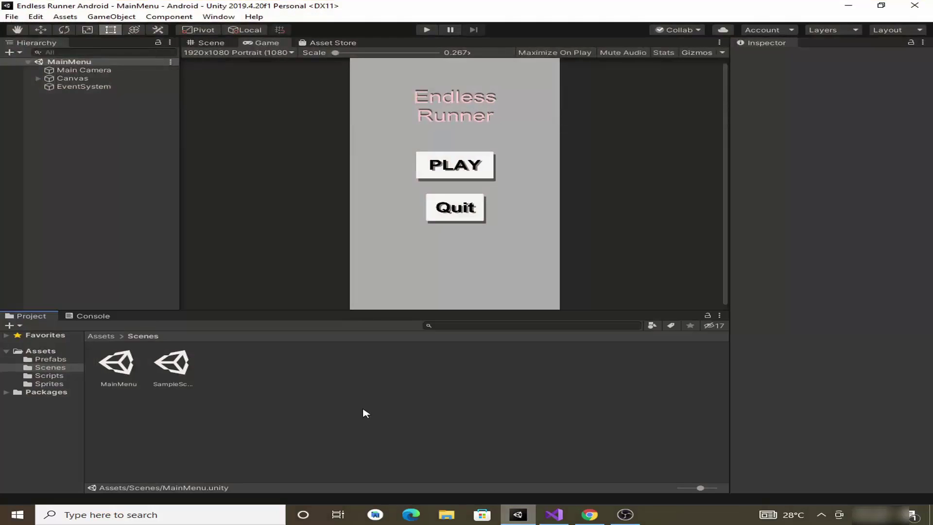
click(28, 350)
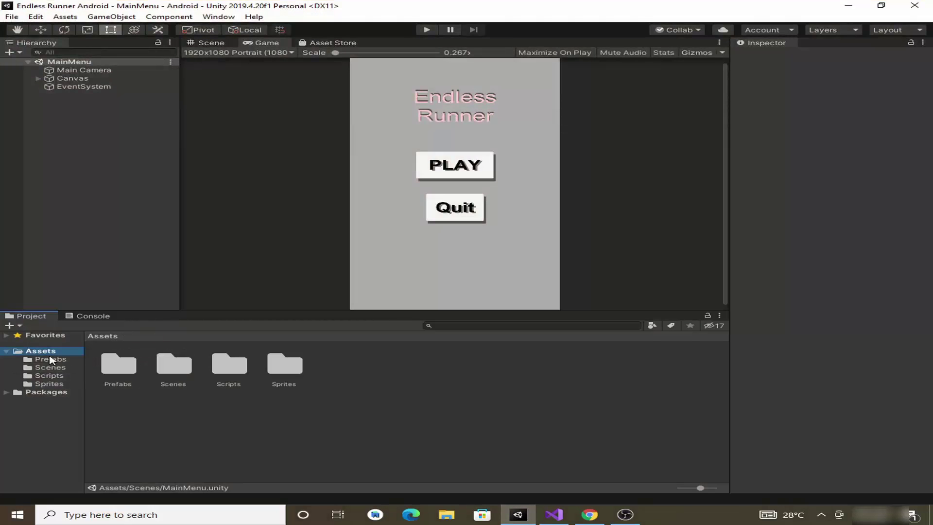
right_click(204, 413)
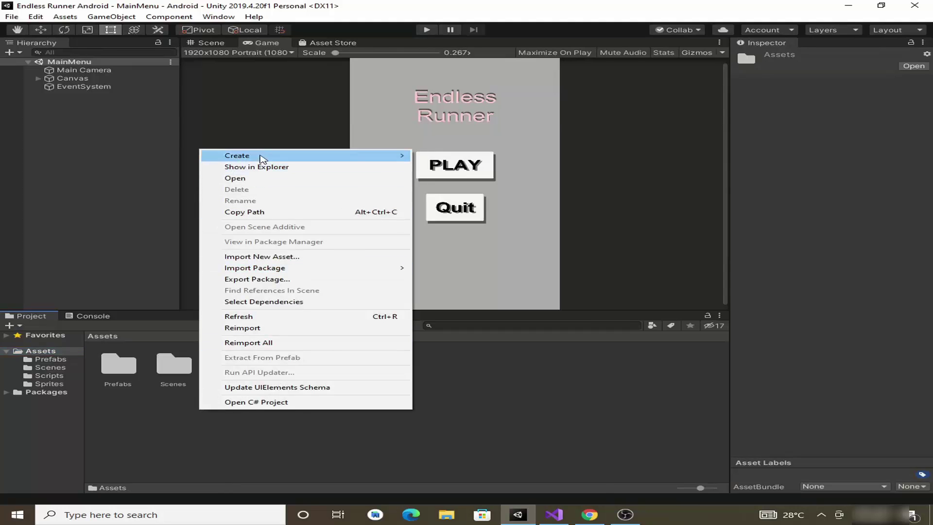
mouse_move(262, 156)
click(430, 98)
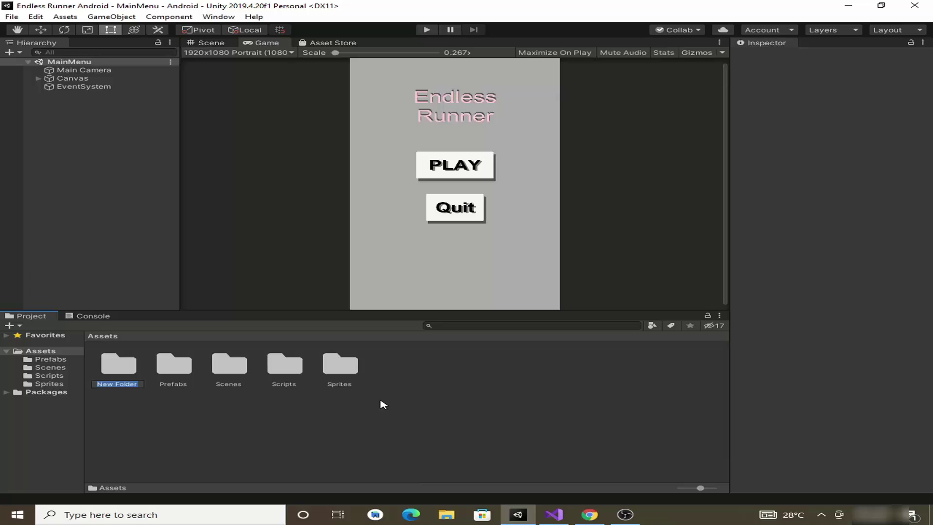
text(Sounds)
key(Return)
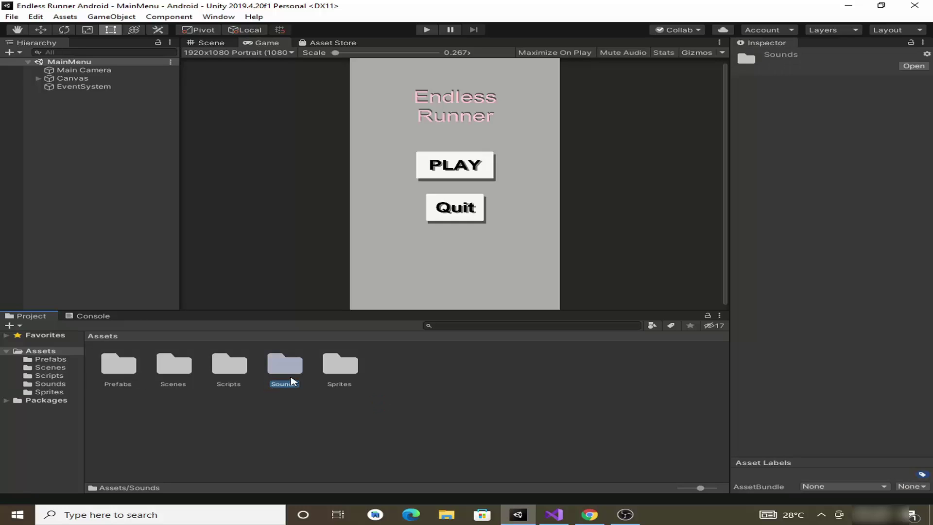
double_click(286, 369)
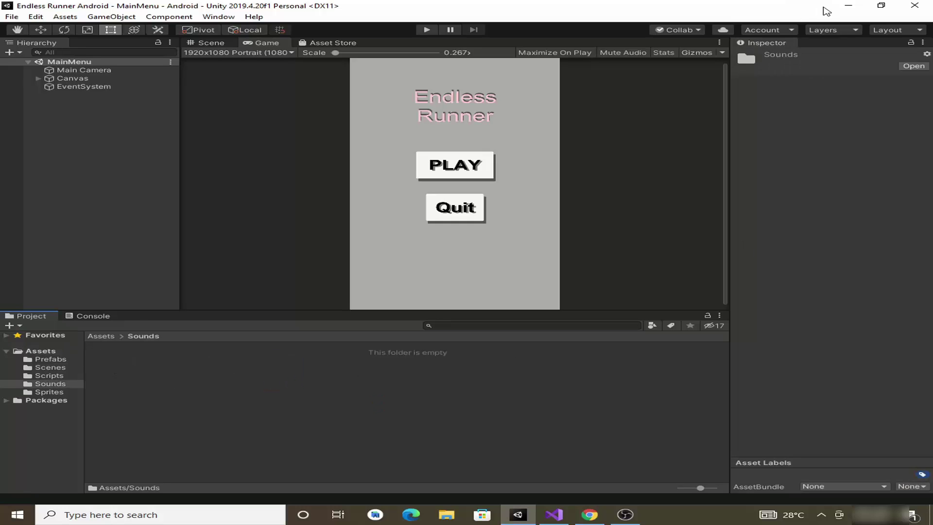
click(848, 6)
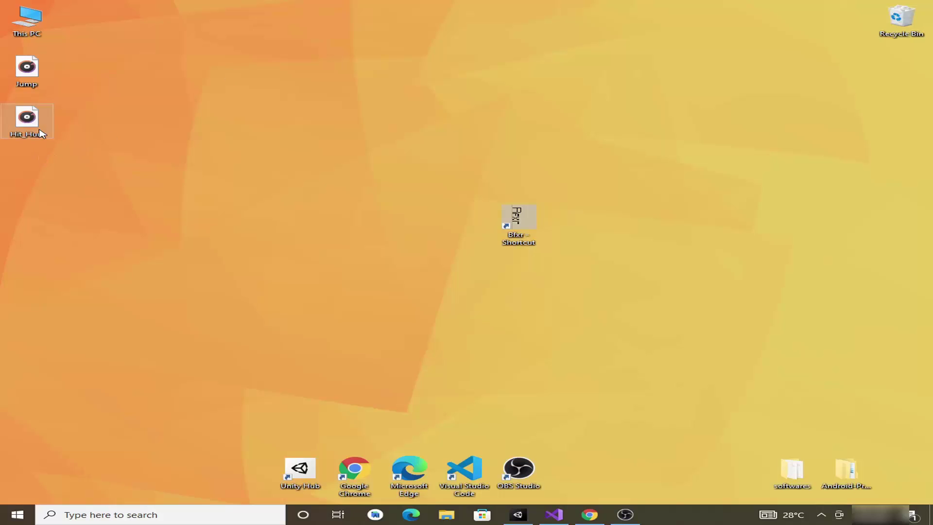
Drag the Jump and Hit_Hurt WAVs into Assets/Sounds, inspect both clips, then open Scenes.
drag(83, 157, 223, 366)
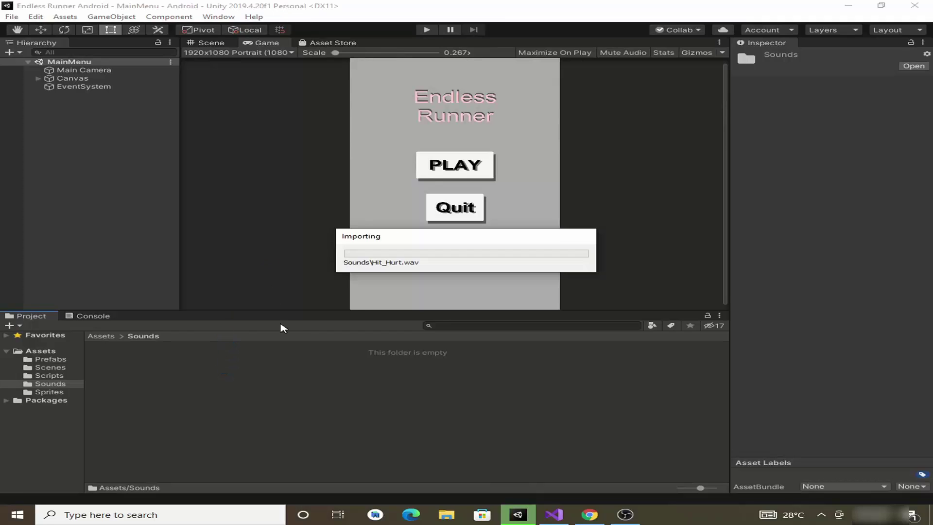
click(273, 406)
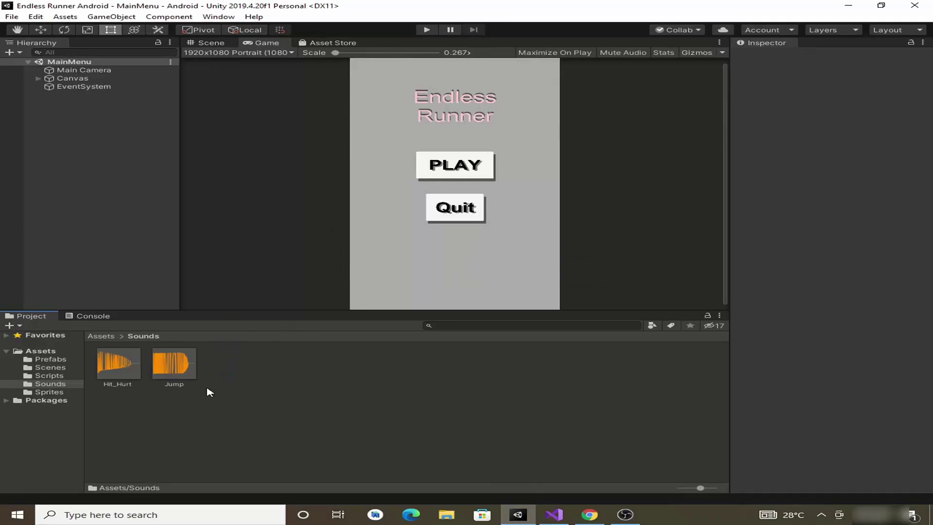
click(101, 378)
click(156, 374)
click(131, 376)
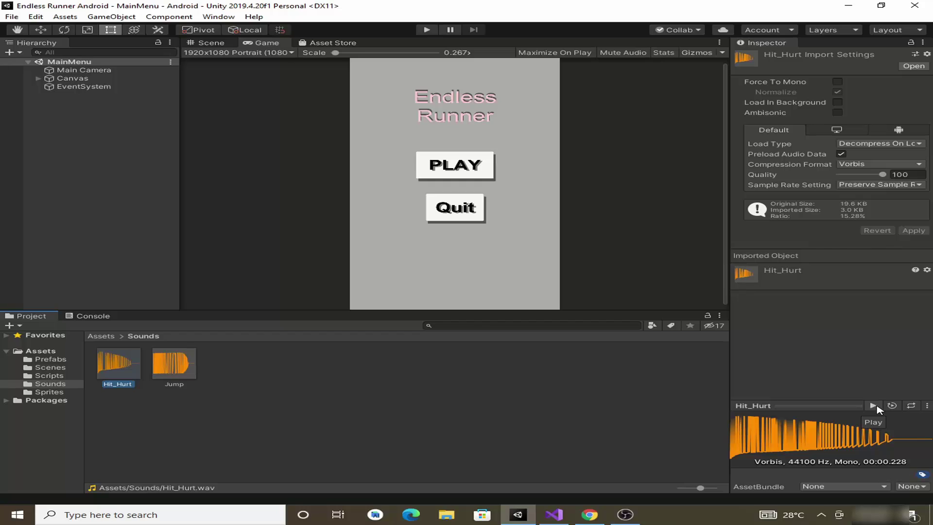
click(417, 354)
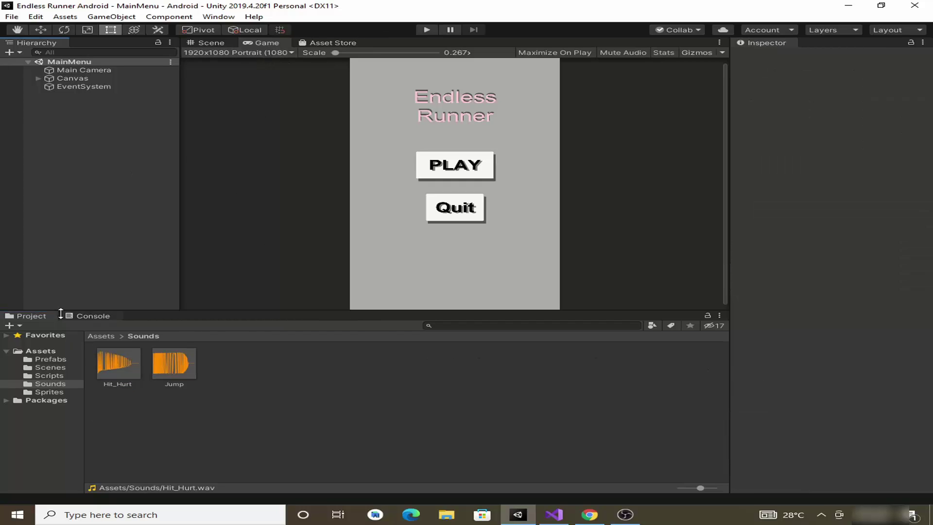
click(48, 368)
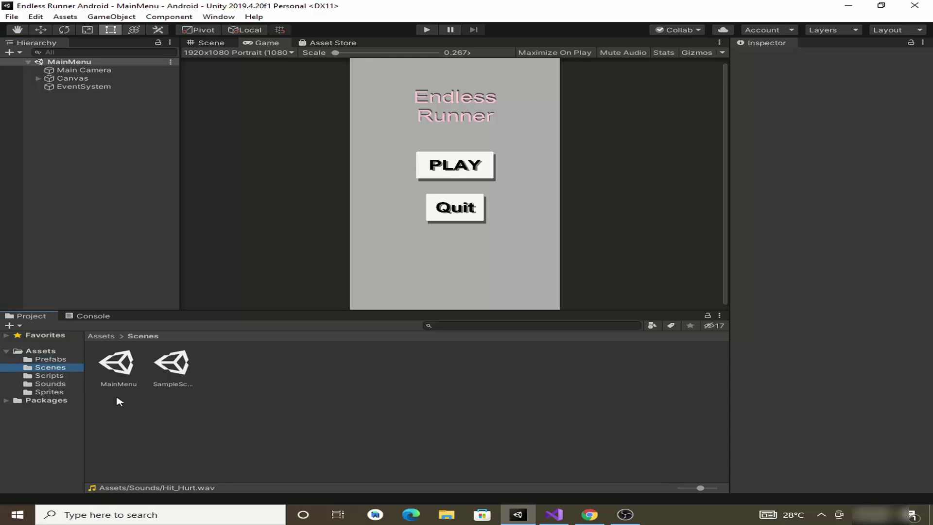